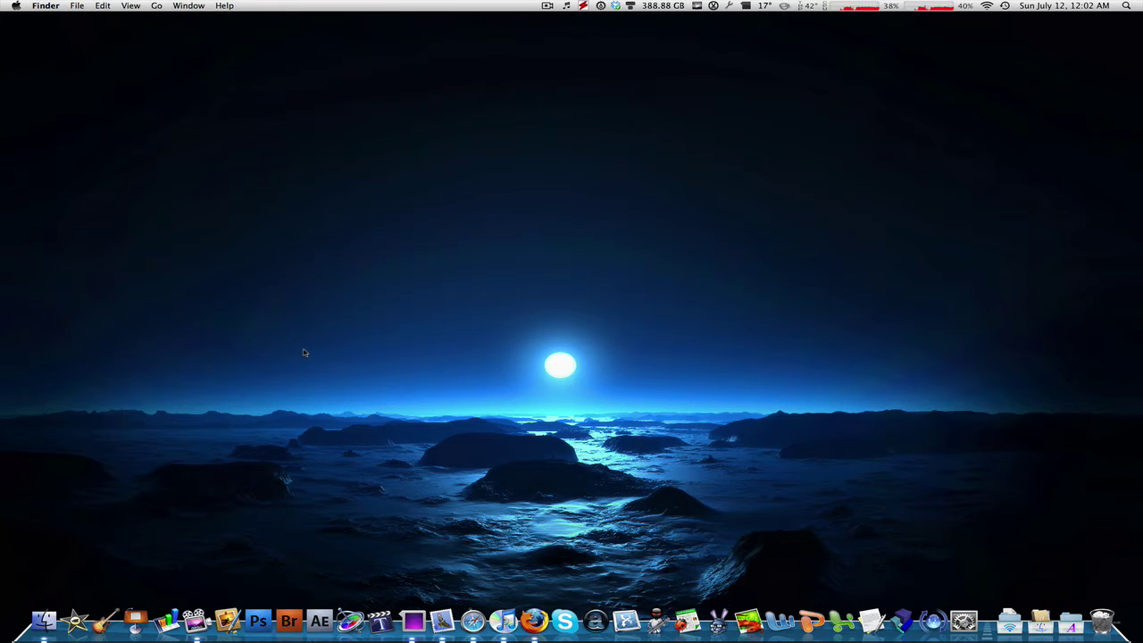
Step: Open a Finder window and browse the Home, Pictures and Desktop folders
left_click(44, 620)
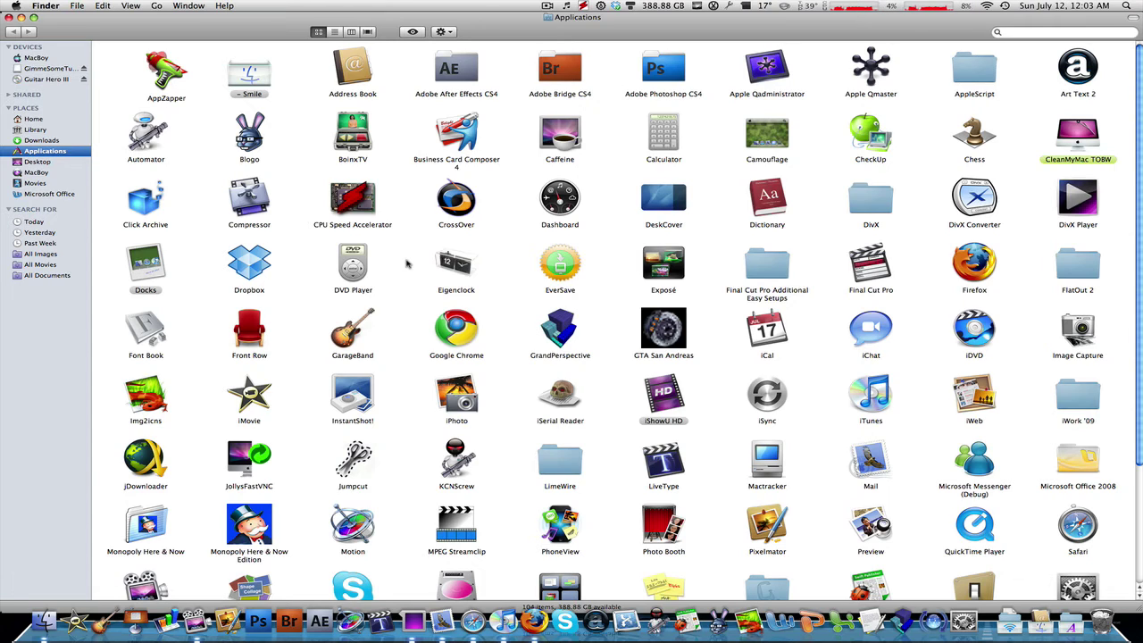
left_click(36, 118)
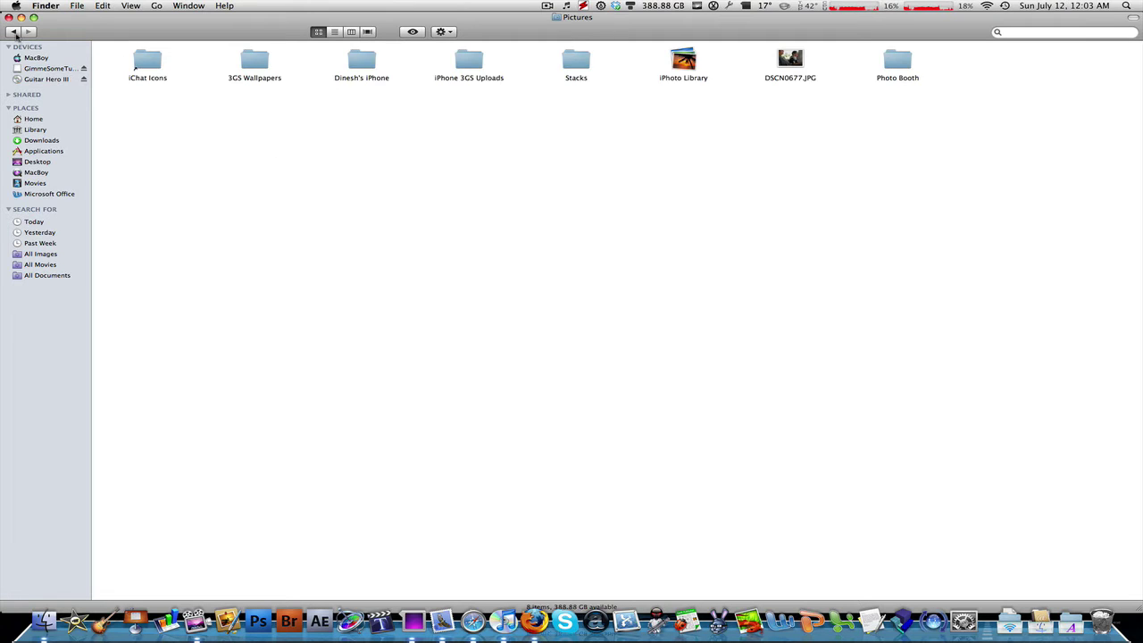
left_click(15, 32)
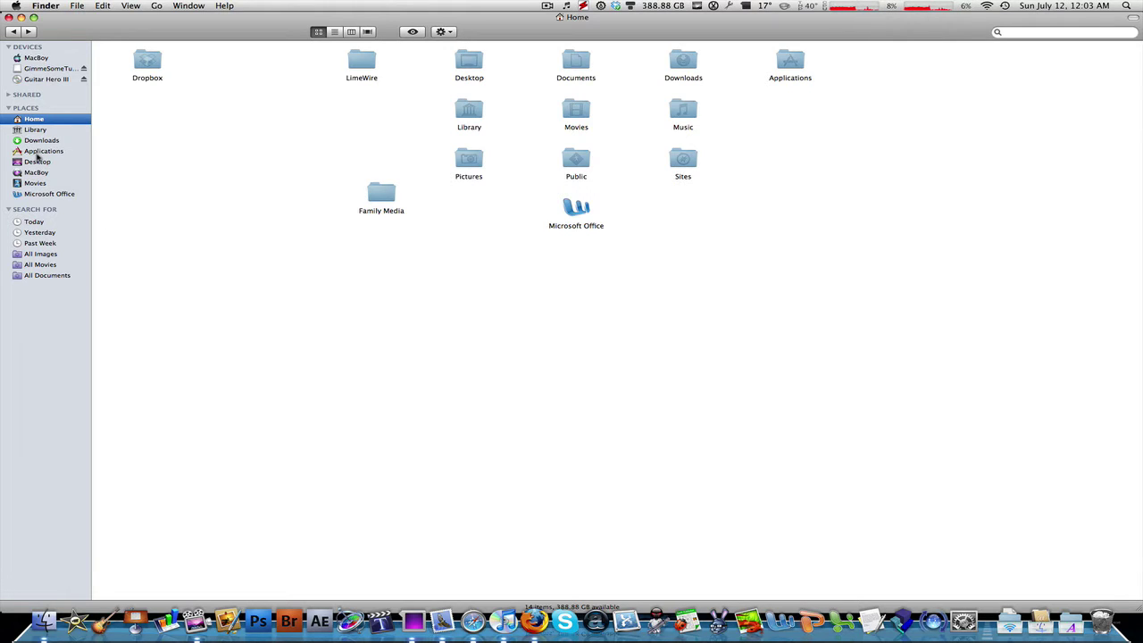
left_click(39, 162)
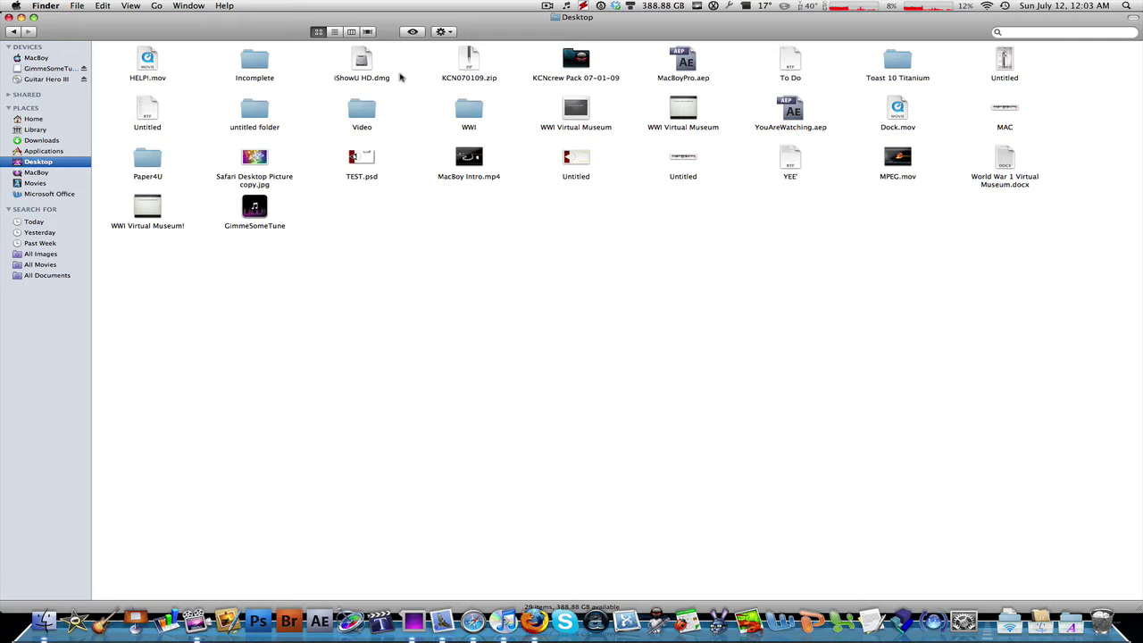
Step: Return to Applications and select the GTA San Andreas app, after a brief Home visit
left_click(40, 151)
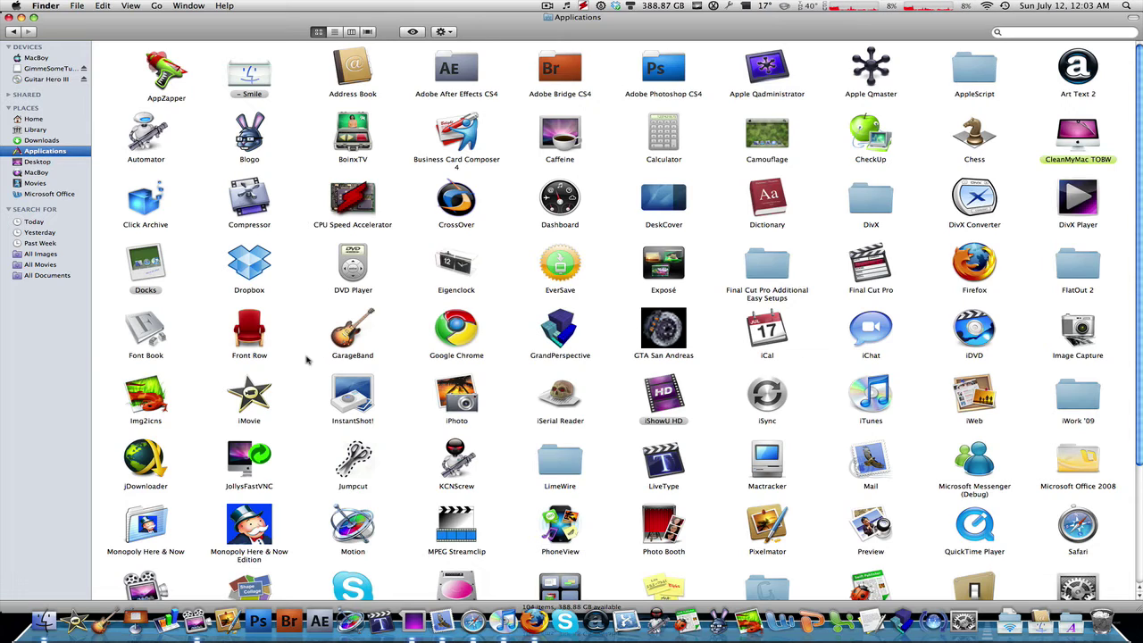
left_click(684, 351)
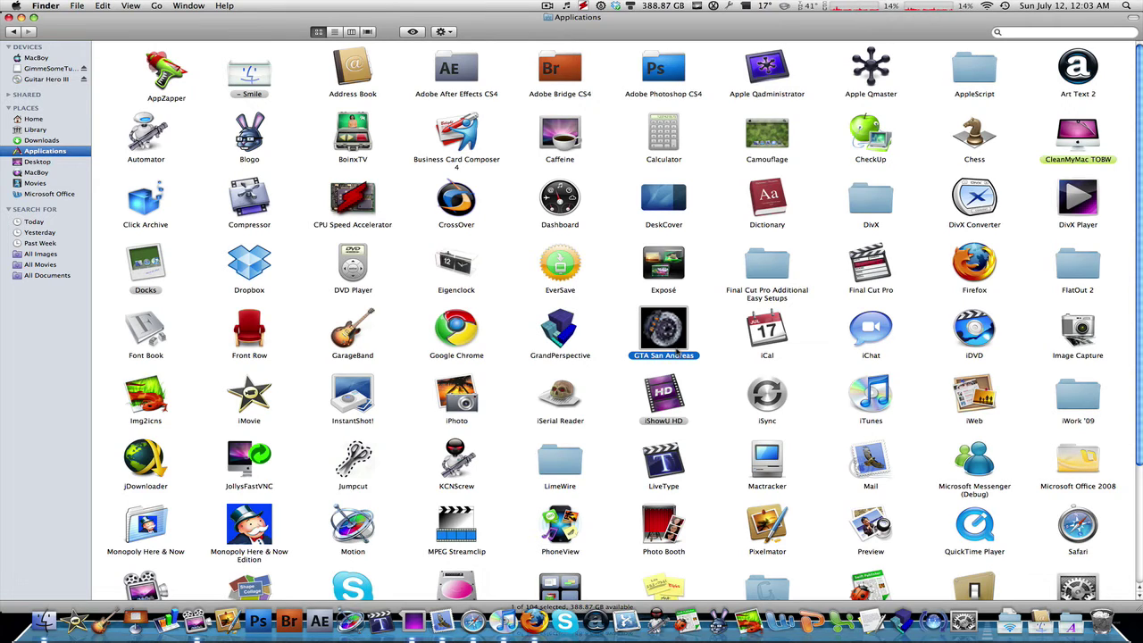
left_click(30, 122)
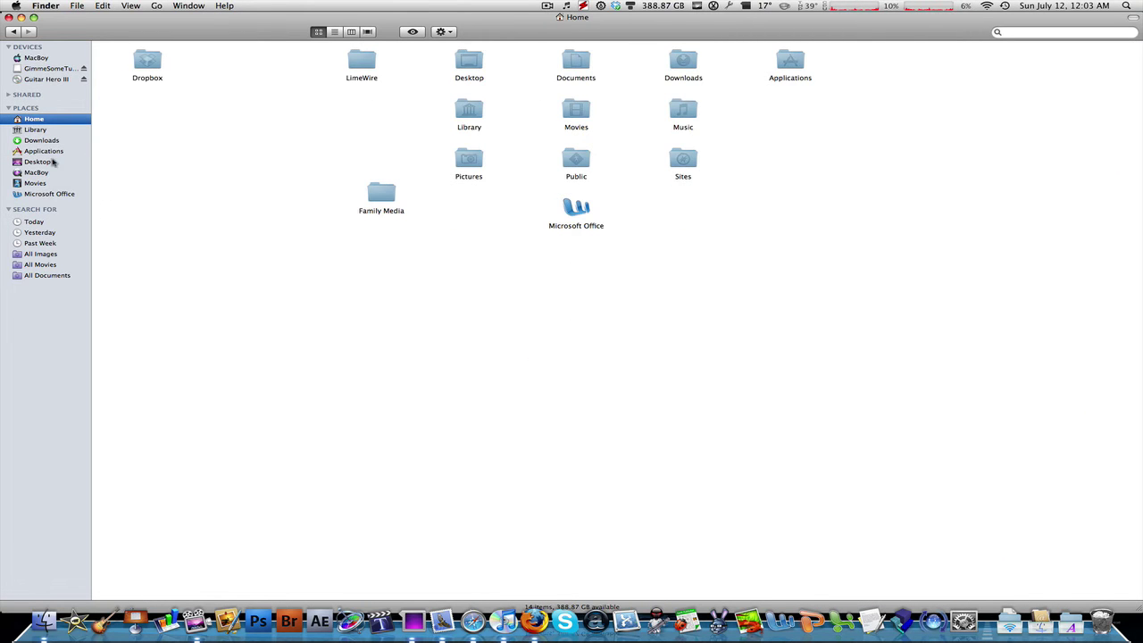
left_click(57, 151)
left_click(664, 335)
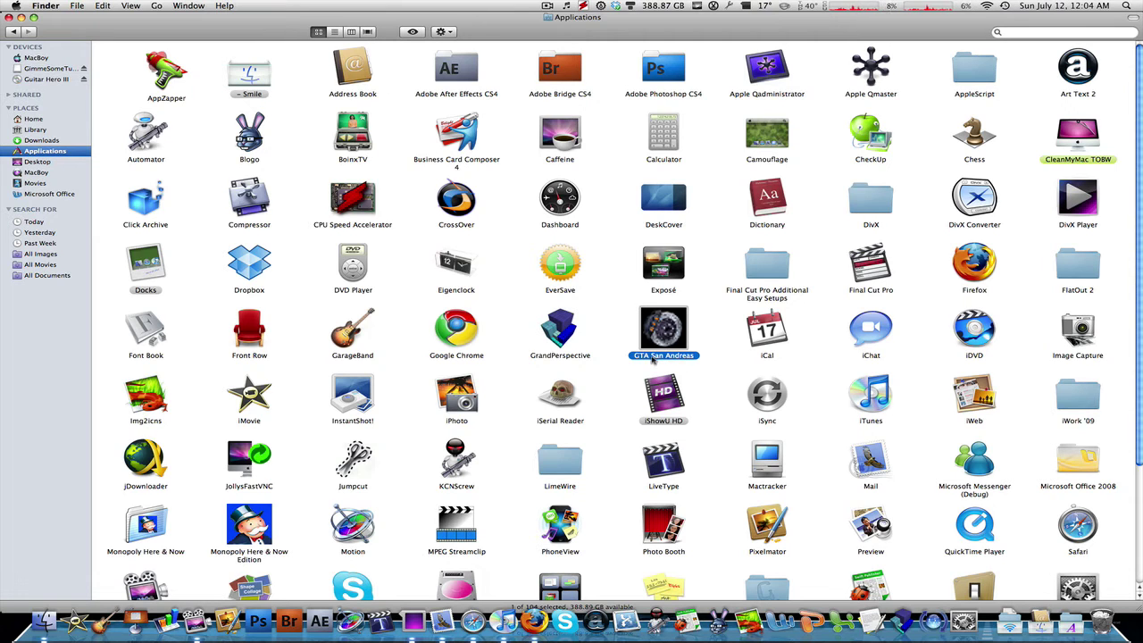
Step: Drag the GTA San Andreas icon from Applications into the Finder toolbar as a shortcut
mouse_move(663, 335)
left_mouse_down()
mouse_move(609, 259)
mouse_move(652, 27)
left_mouse_up()
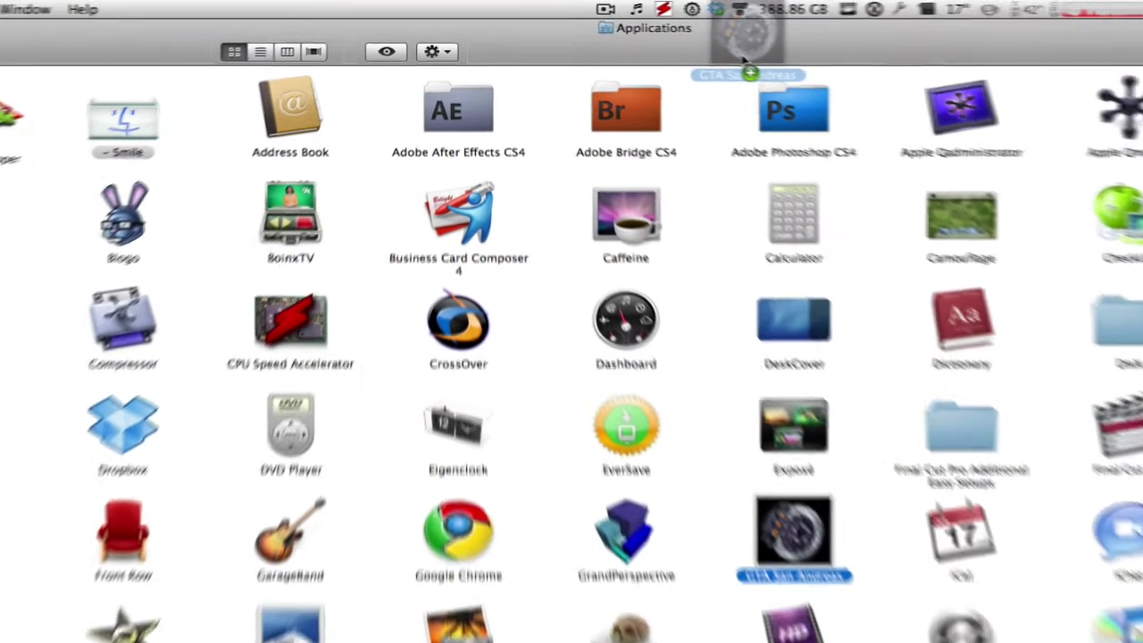
left_click_drag(748, 61, 755, 63)
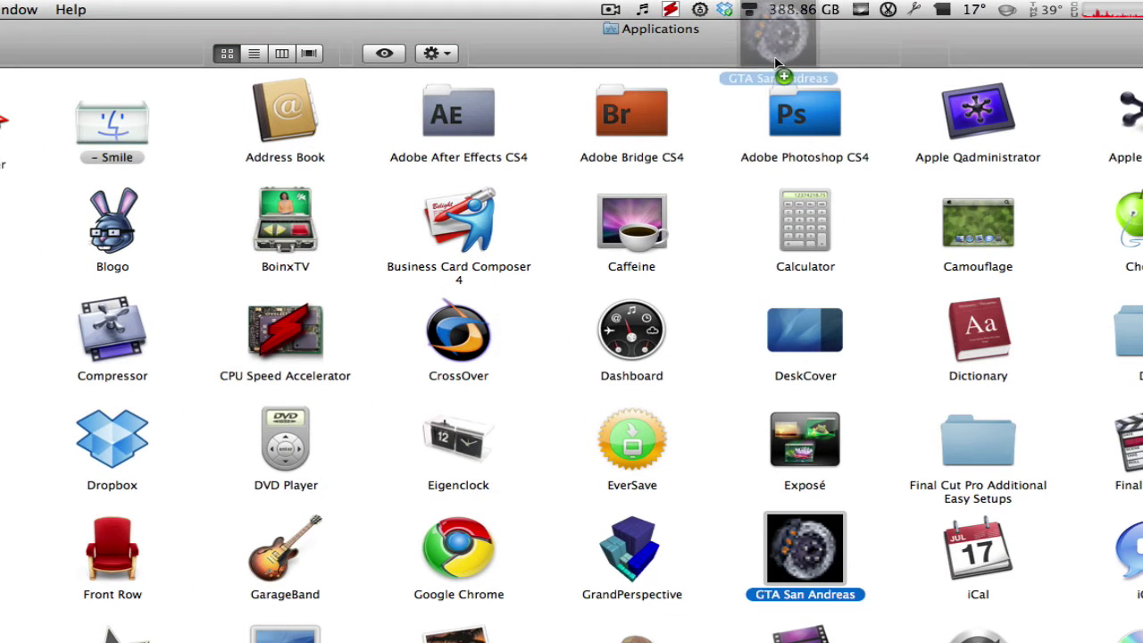
left_click_drag(754, 62, 929, 59)
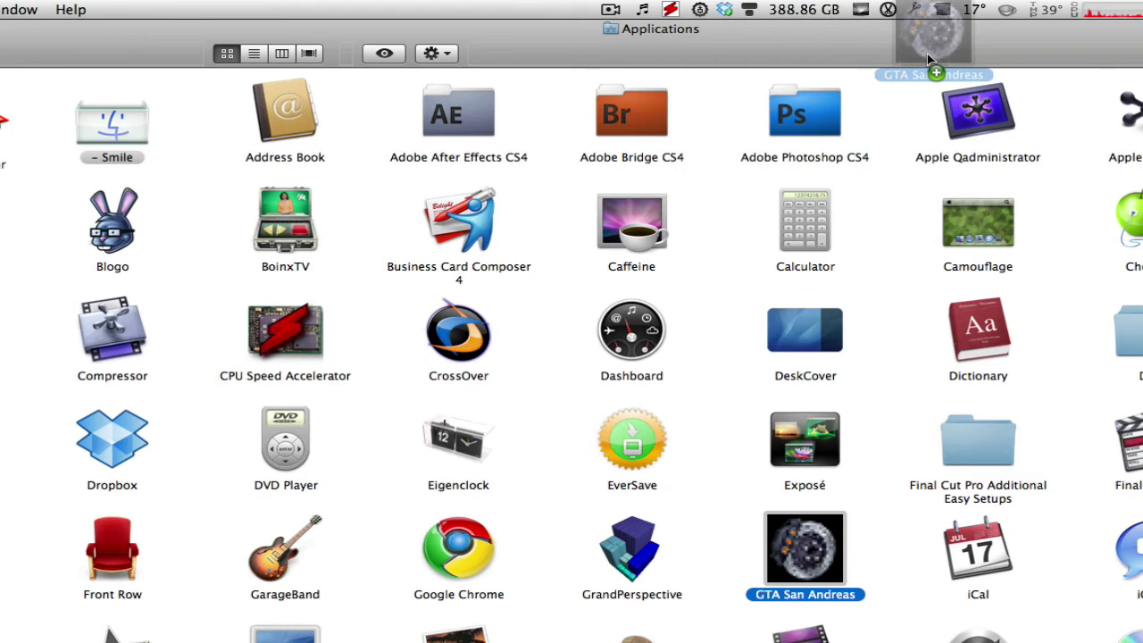
mouse_move(929, 59)
left_mouse_down()
mouse_move(1123, 45)
mouse_move(909, 58)
left_mouse_up()
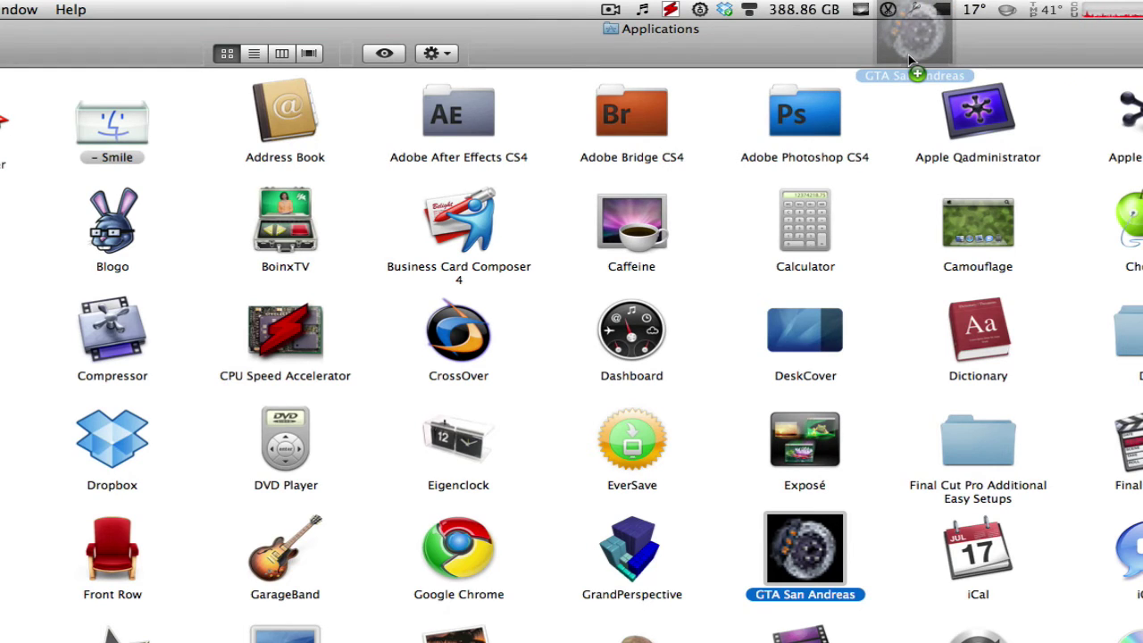
mouse_move(908, 55)
left_mouse_down()
mouse_move(1142, 49)
mouse_move(438, 41)
mouse_move(353, 52)
mouse_move(432, 50)
left_mouse_up()
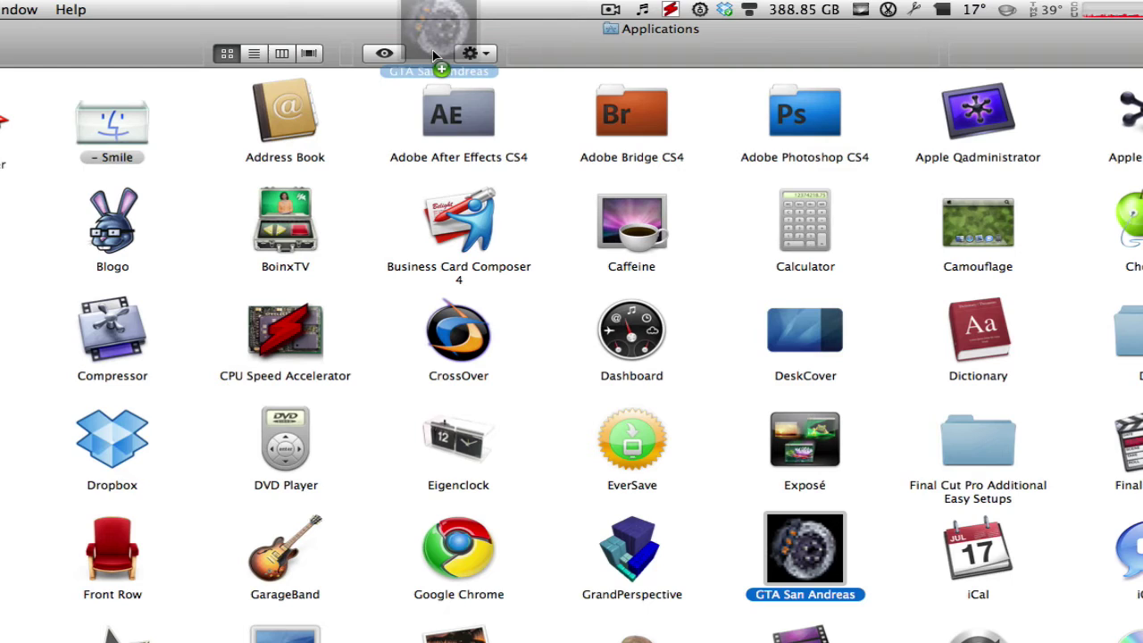
left_click_drag(433, 50, 432, 55)
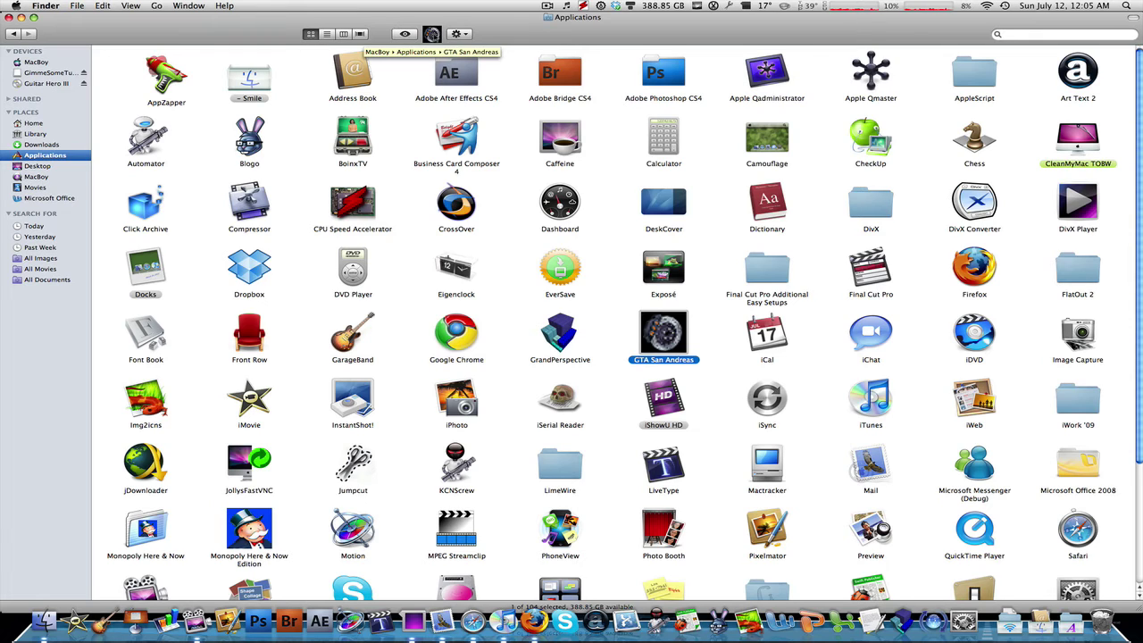
left_click(466, 36)
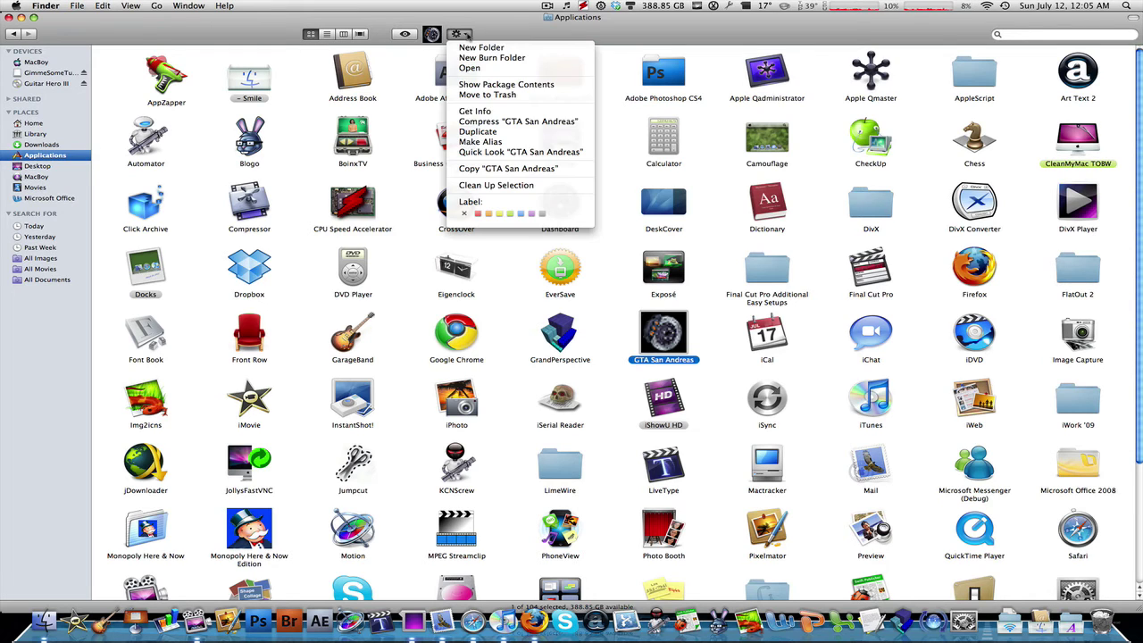
left_click(489, 25)
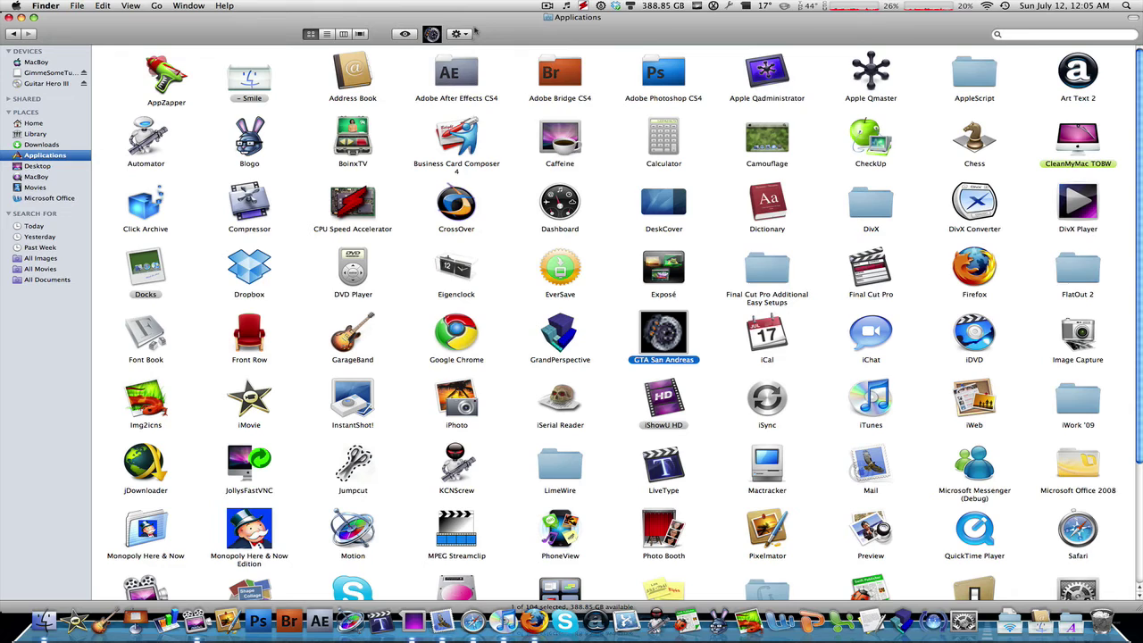
right_click(460, 79)
left_click(427, 74)
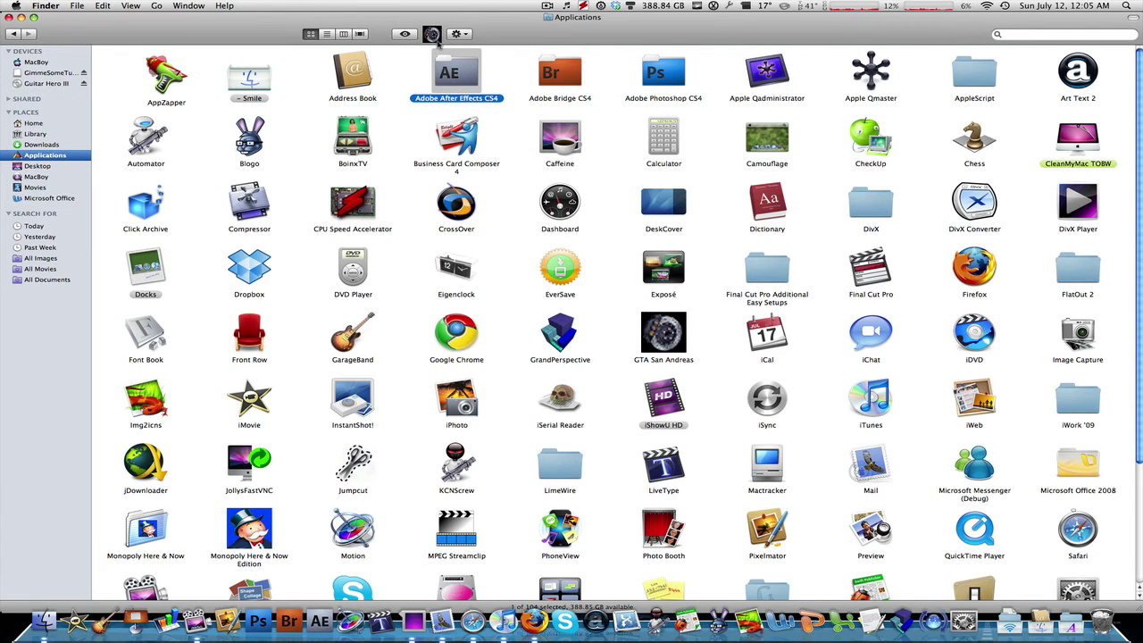
left_click(514, 82)
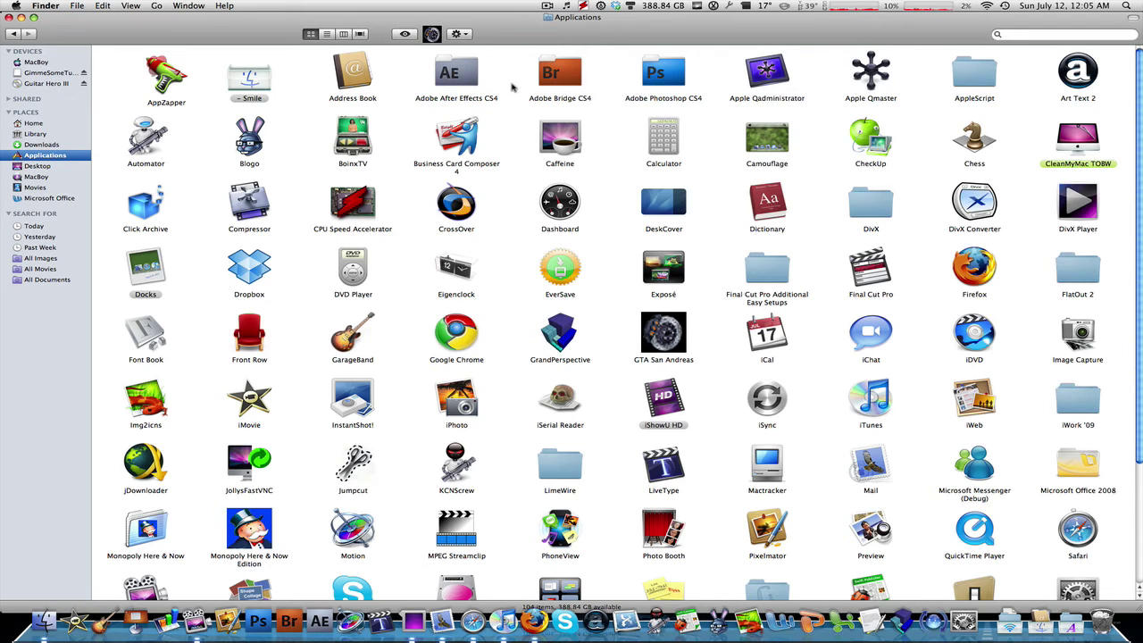
Step: Open Library's Caches folder, go back to Library, and add Caches to the toolbar
left_click(29, 136)
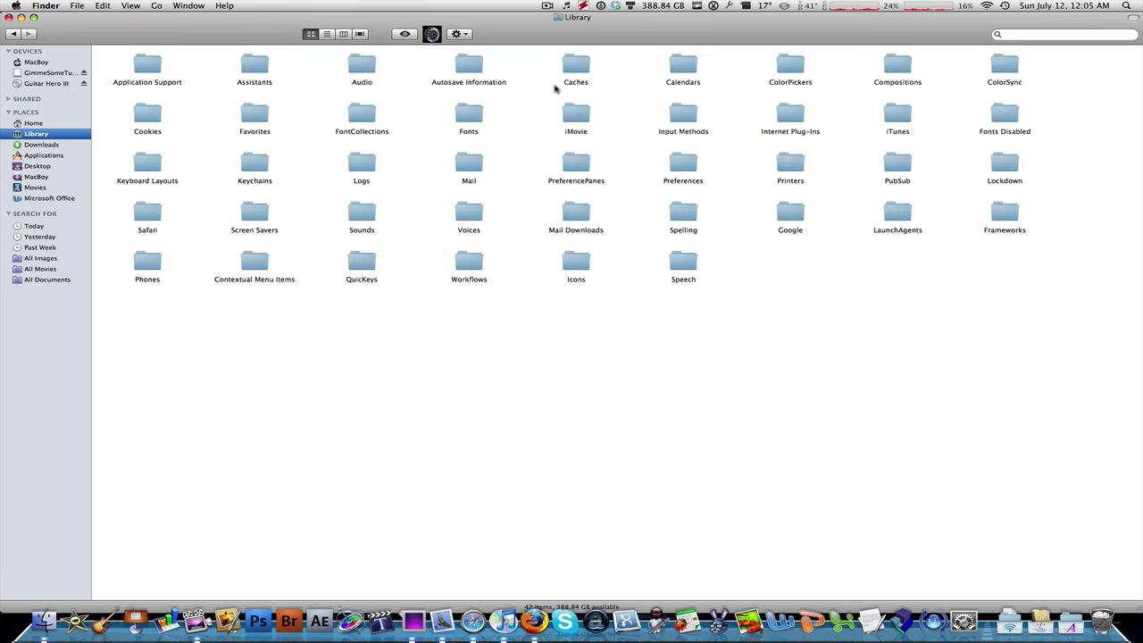
double_click(576, 70)
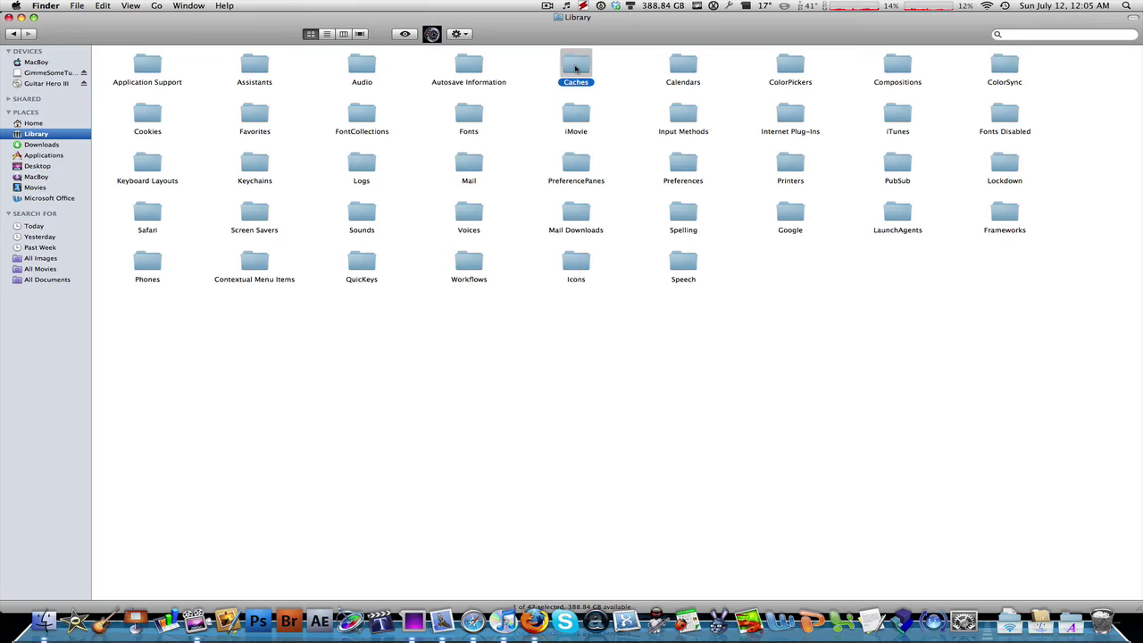
left_click(14, 34)
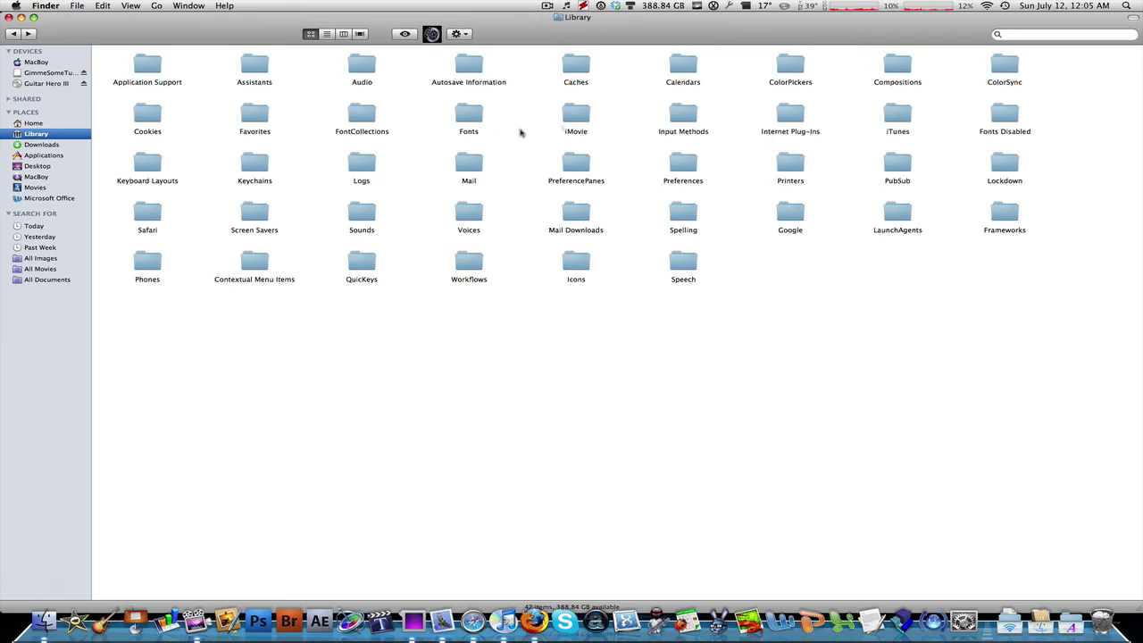
left_click_drag(577, 70, 597, 40)
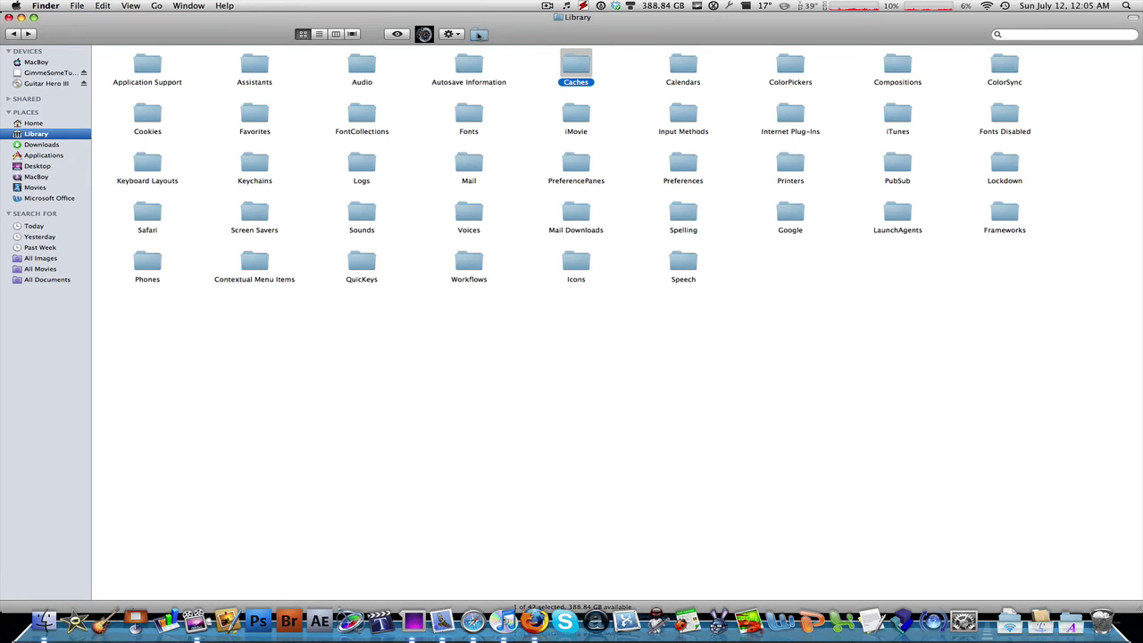
Step: Remove the Caches and GTA San Andreas toolbar shortcuts, then show the Home folder
right_click(480, 35)
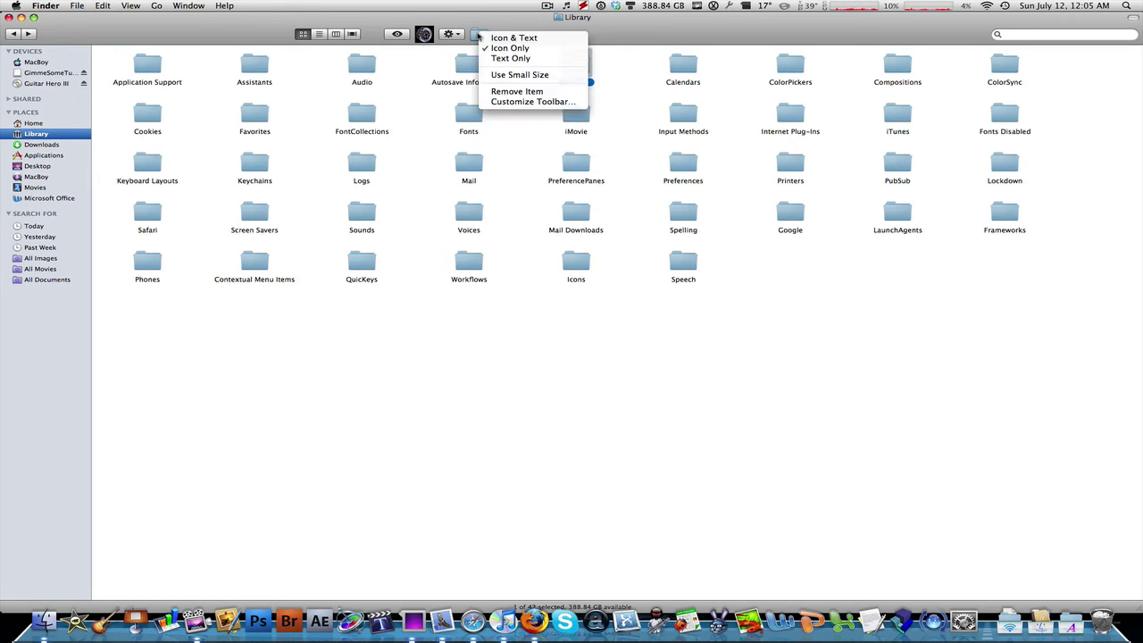
left_click(518, 91)
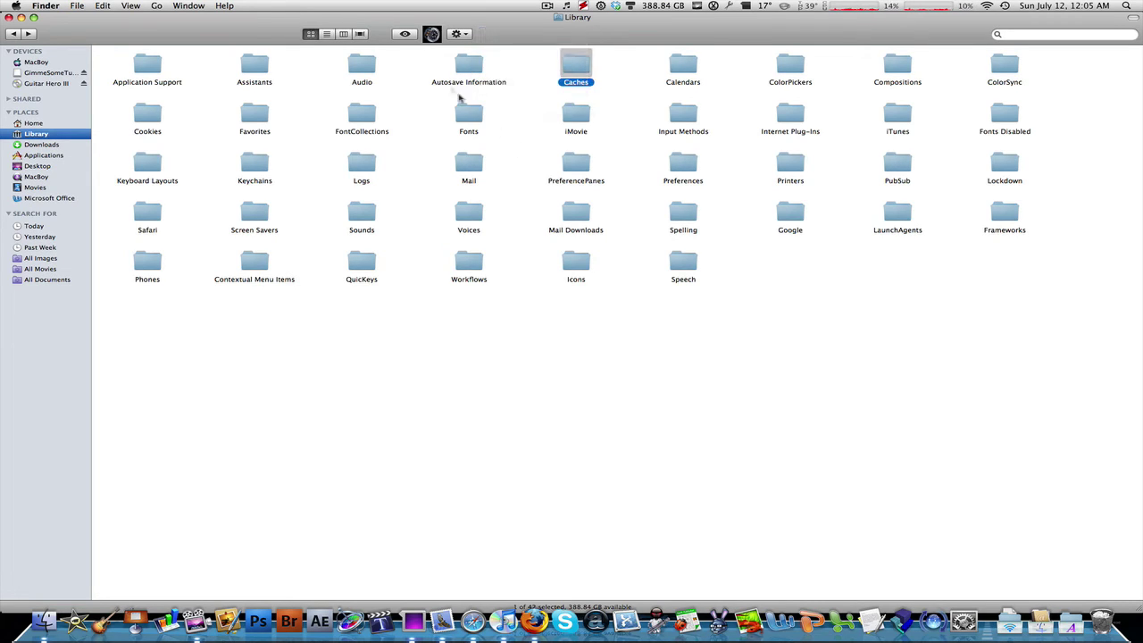
right_click(438, 38)
left_click(476, 93)
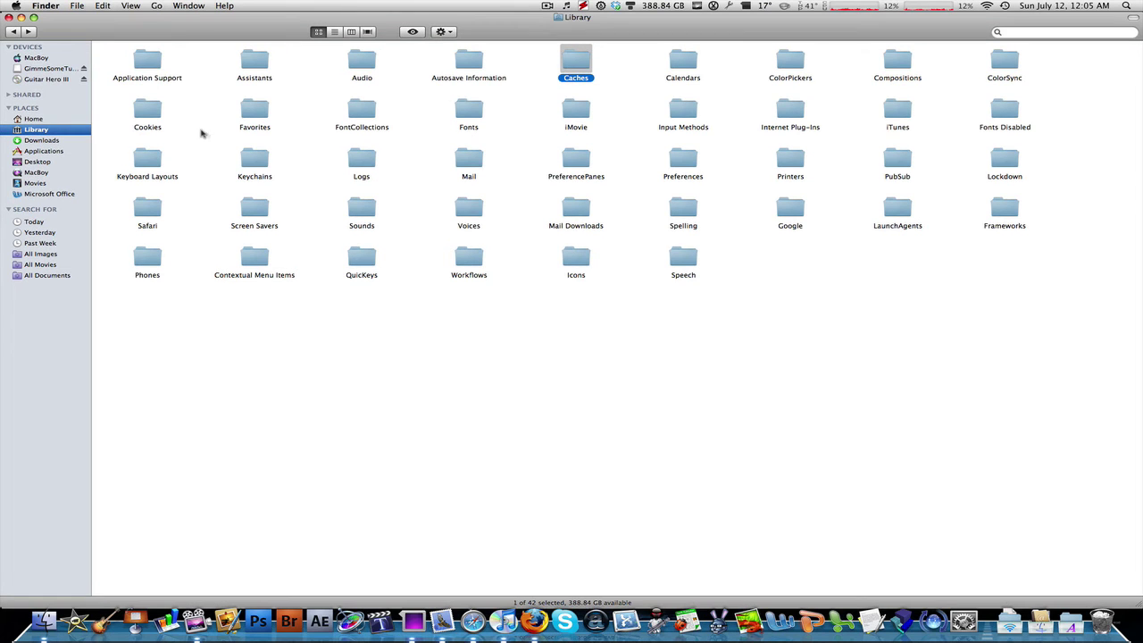
left_click(33, 122)
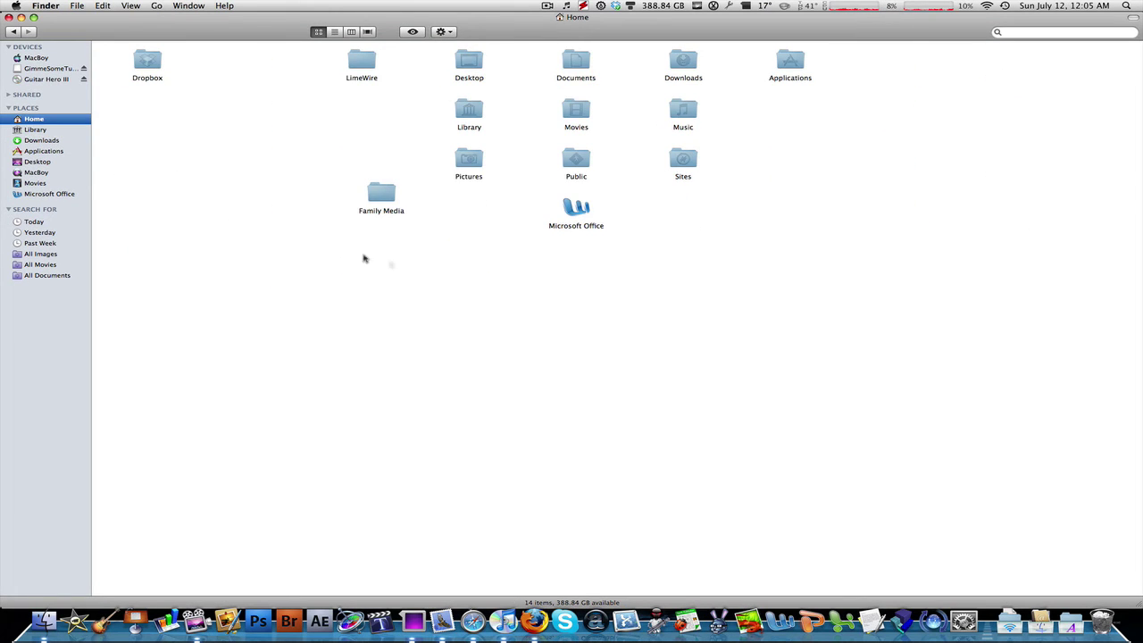
Step: Close the Finder window with Cmd+W
key("super+w")
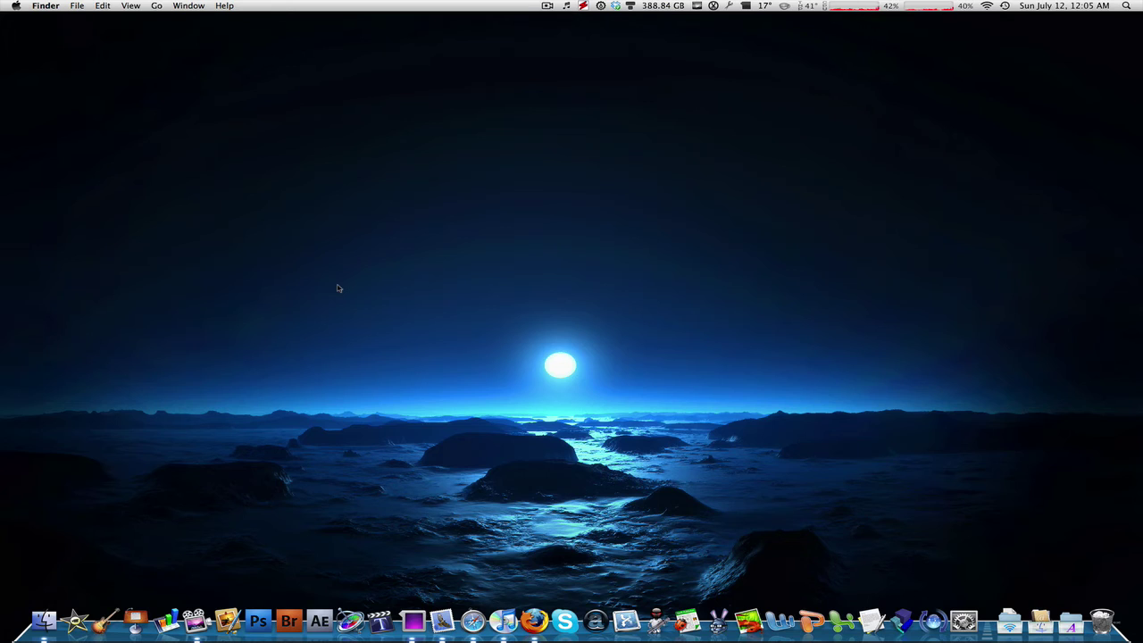